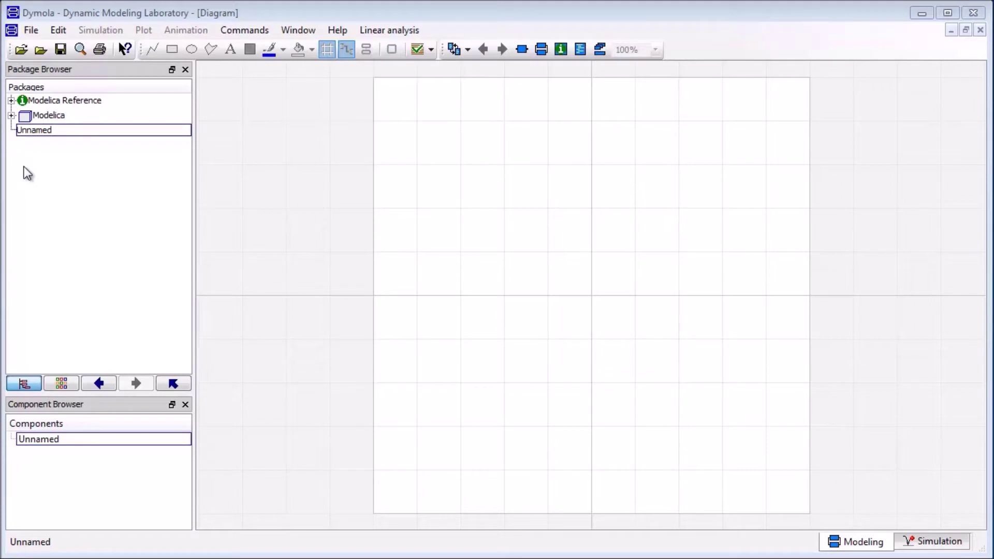
# - Load the ThermalPower library and expand Examples to list Plants and the RankineCycle model
pyautogui.click(26, 30)
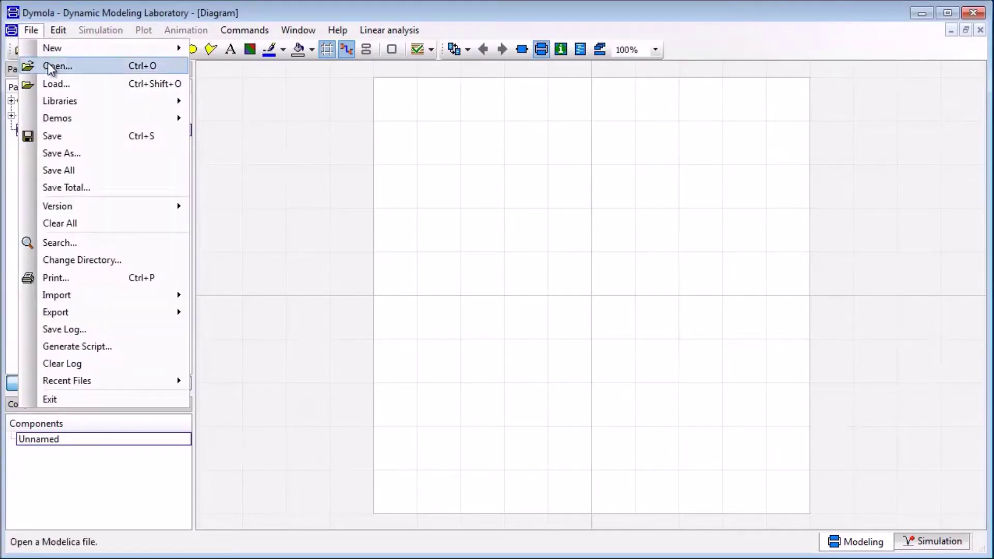
pyautogui.moveTo(82, 104)
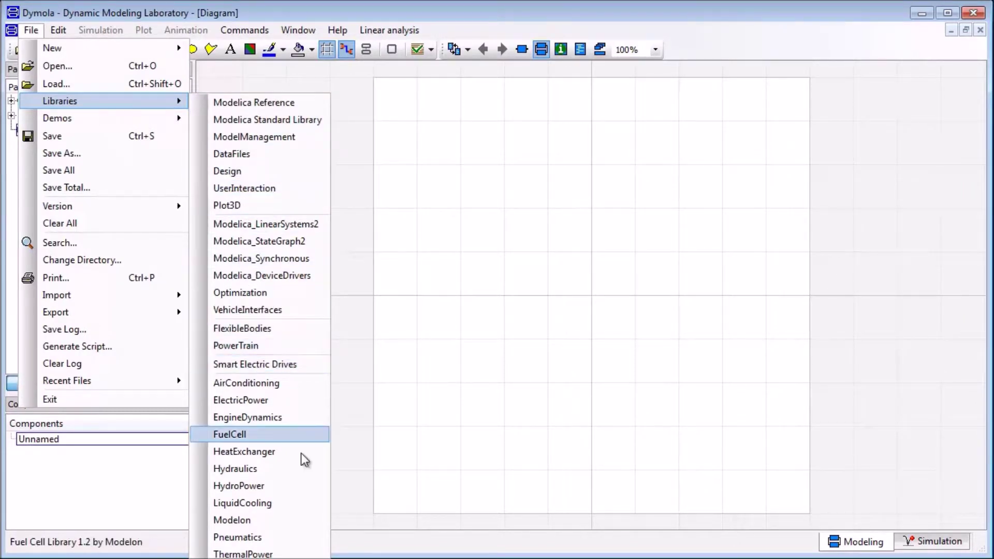
pyautogui.click(293, 556)
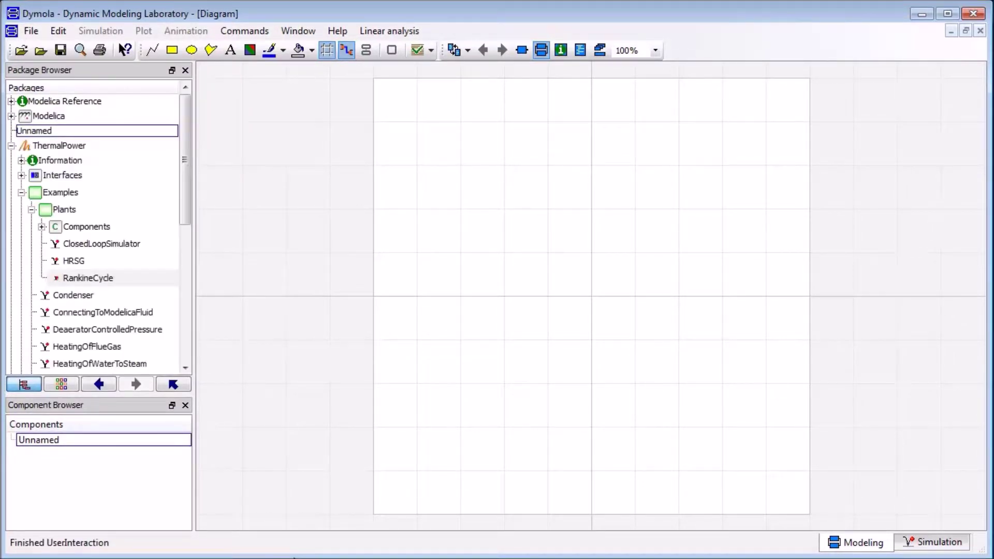
pyautogui.click(22, 193)
pyautogui.moveTo(185, 166); pyautogui.dragTo(187, 190)
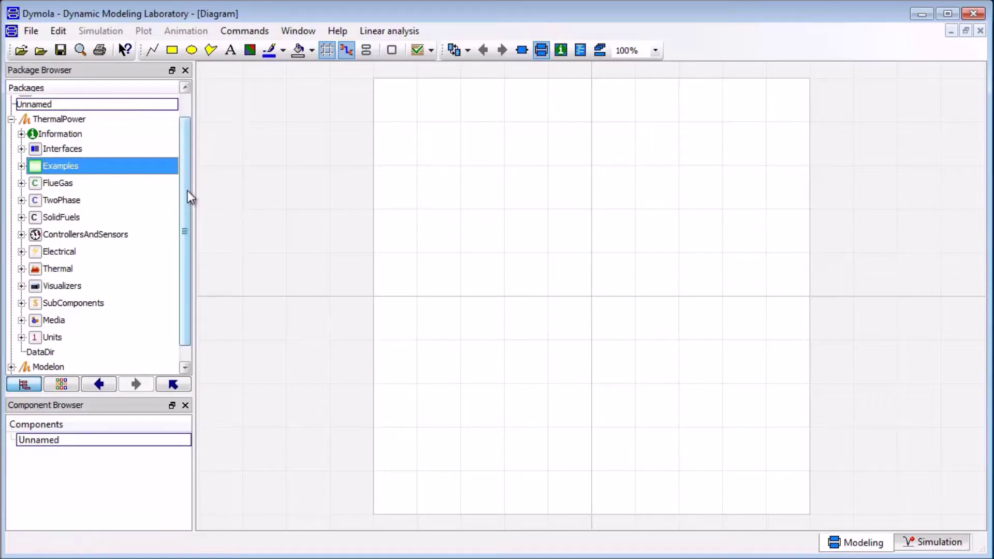
pyautogui.click(22, 166)
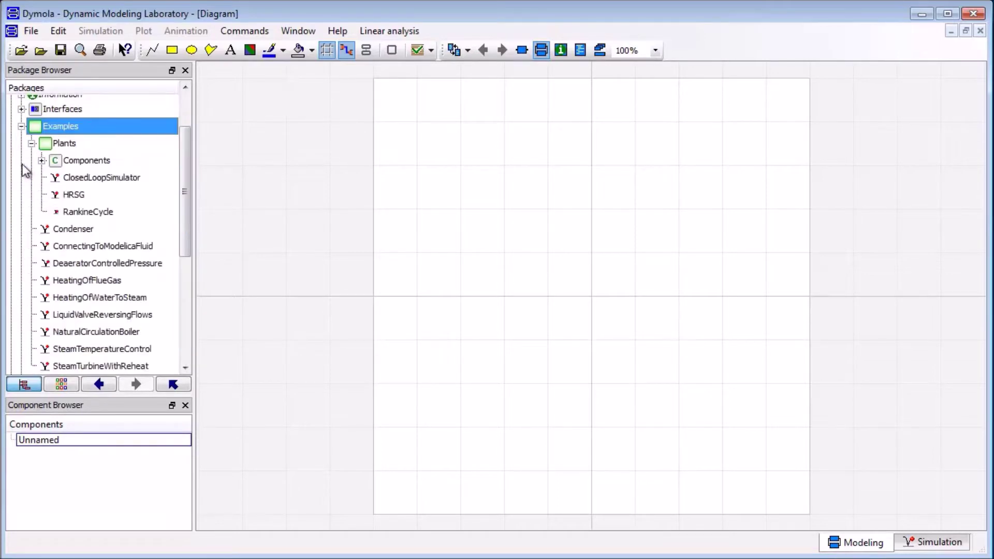
# - Open the ThermalPower RankineCycle plant model and switch to Simulation mode
pyautogui.click(108, 212)
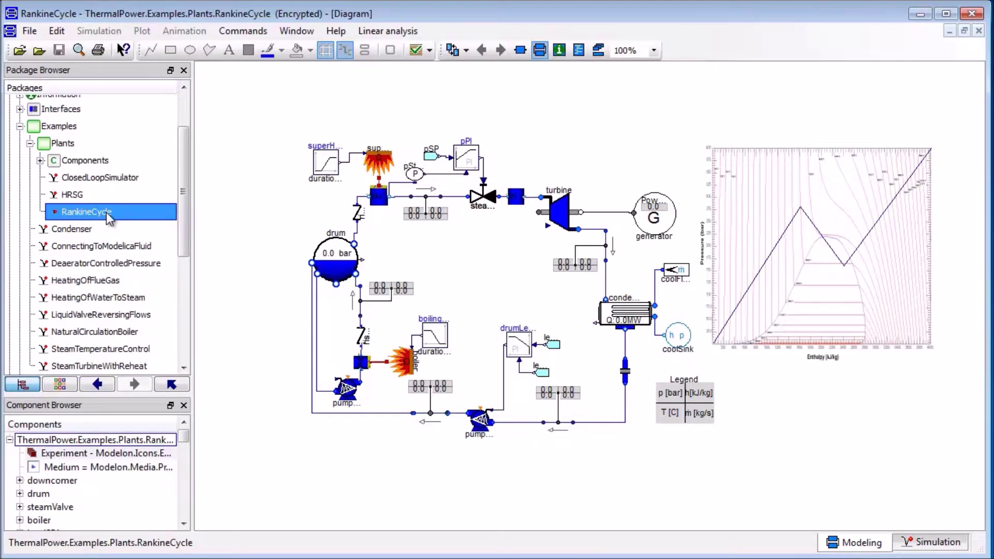
pyautogui.click(932, 543)
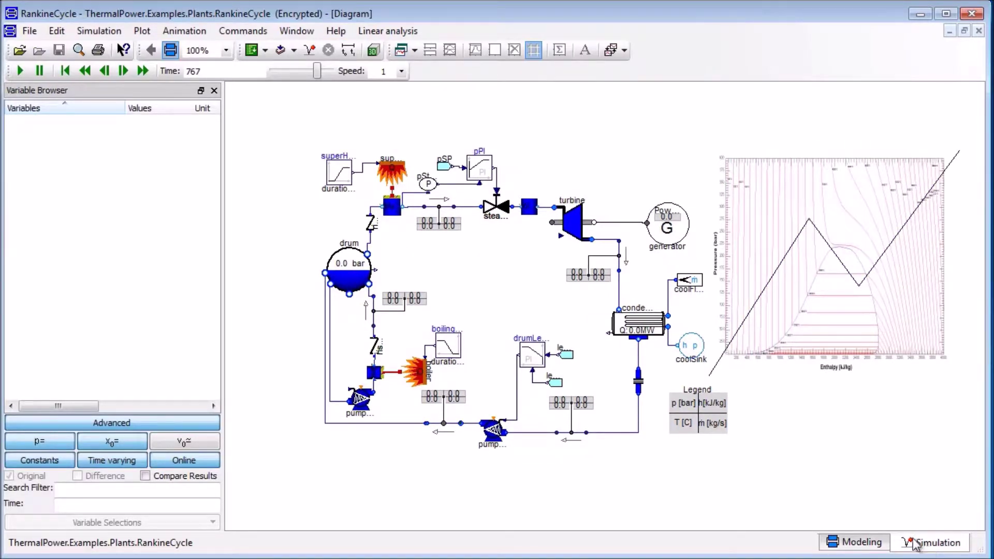
# - Simulate RankineCycle with a 1000 s stop time, then close the message log
pyautogui.click(348, 49)
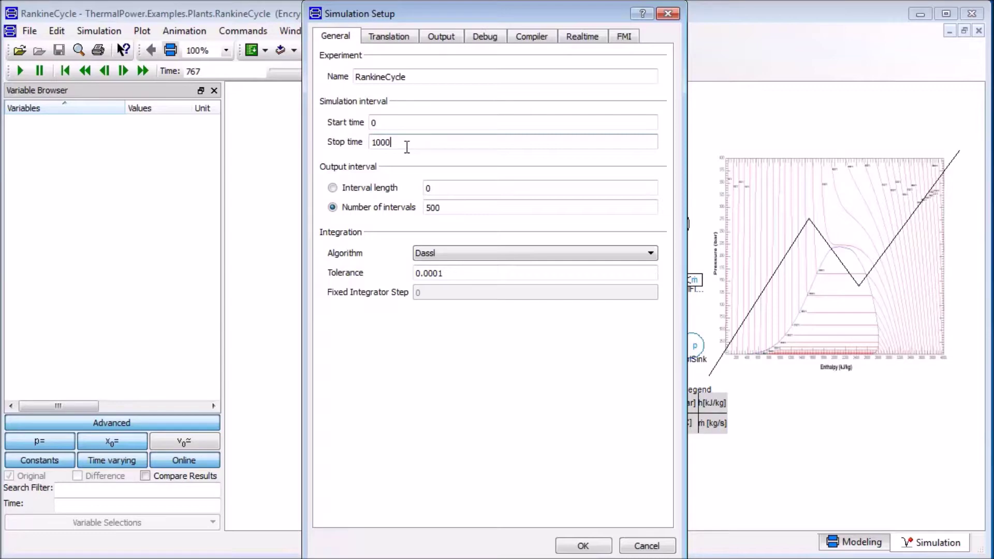
pyautogui.press('Return')
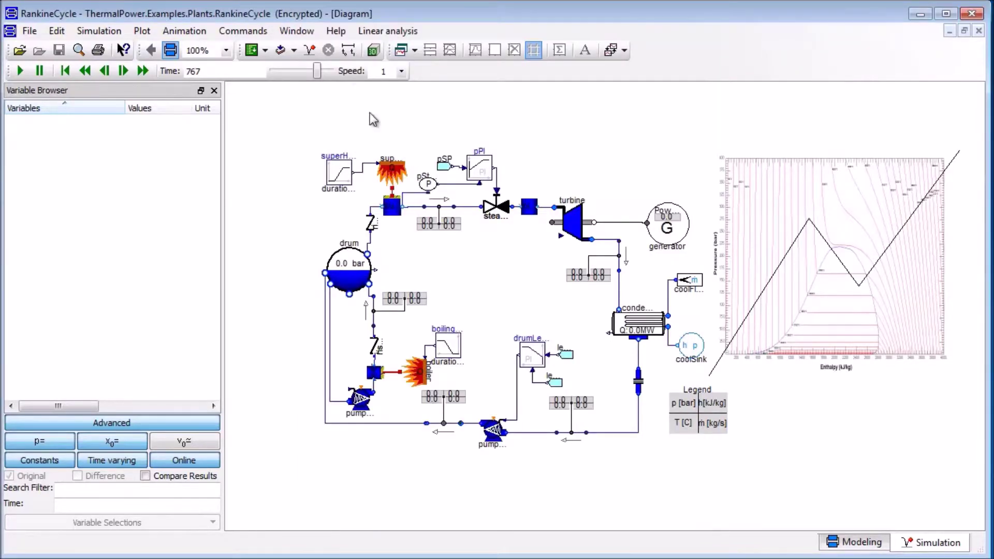
pyautogui.click(310, 49)
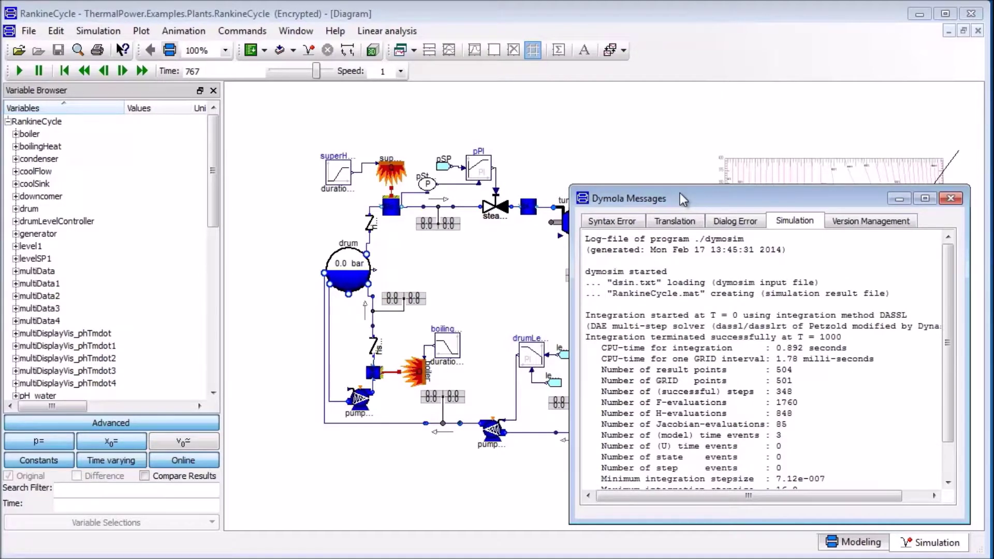
pyautogui.click(950, 199)
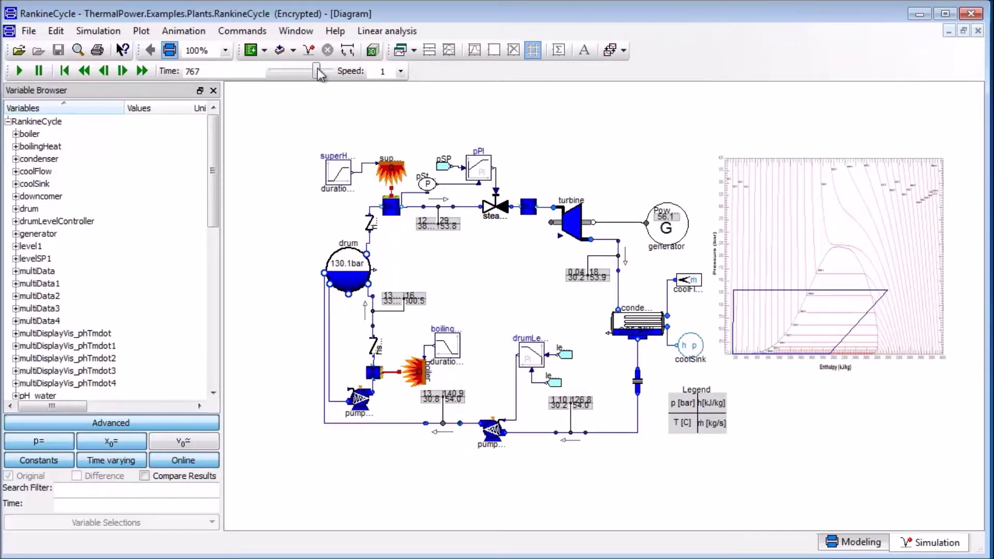
# - Run plotRankine.mos to plot generator power, turbine mass flow, drum pressure and boiling heat
pyautogui.click(251, 50)
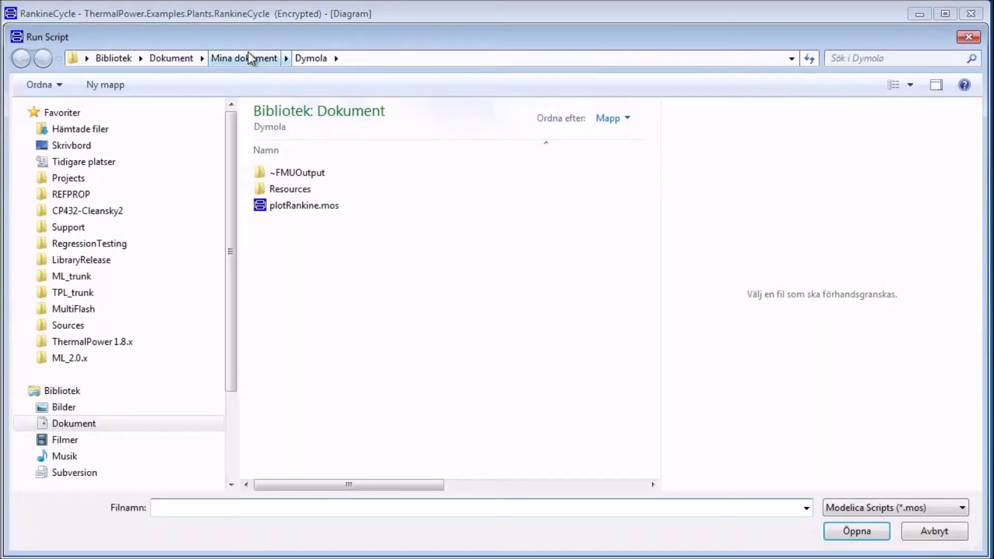
pyautogui.click(296, 203)
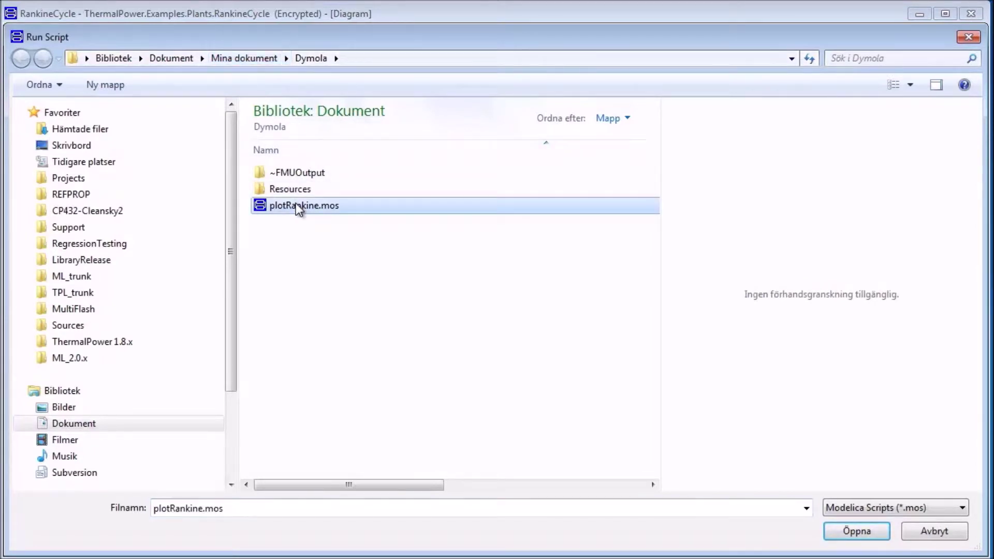
pyautogui.doubleClick(296, 203)
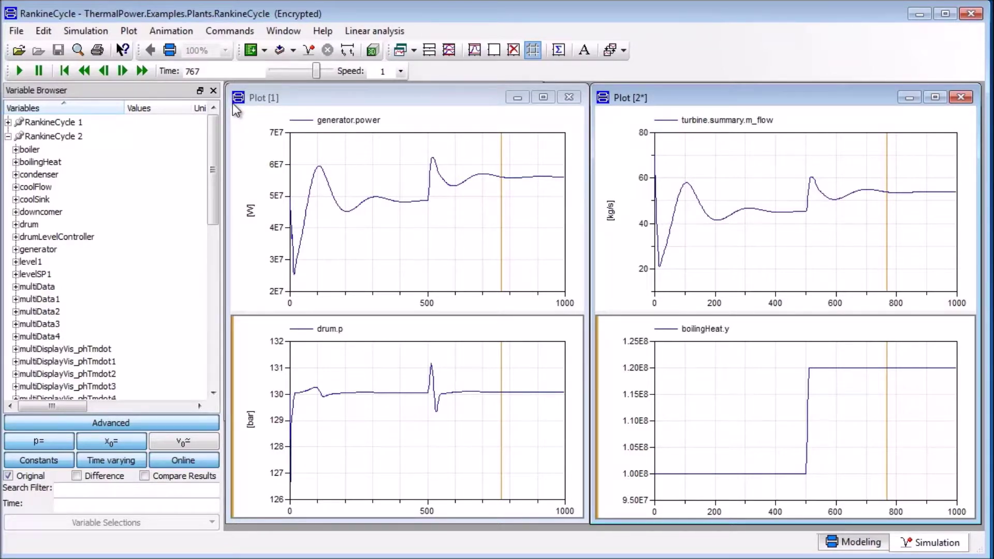
pyautogui.moveTo(317, 73)
pyautogui.mouseDown()
pyautogui.moveTo(290, 72)
pyautogui.moveTo(315, 71)
pyautogui.mouseUp()
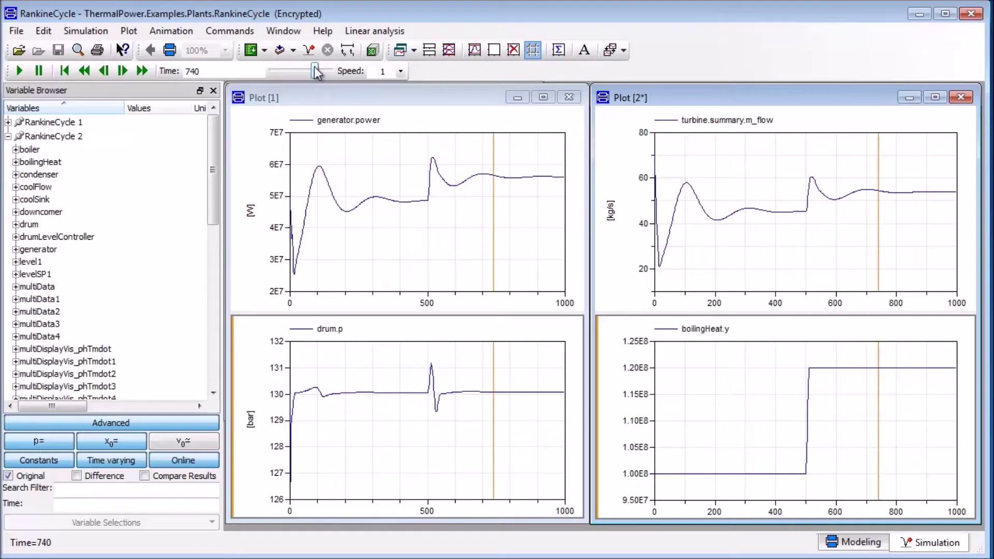
# - Close both plot windows, maximize the diagram, and rewind the animation to 699 s at speed 1
pyautogui.click(569, 97)
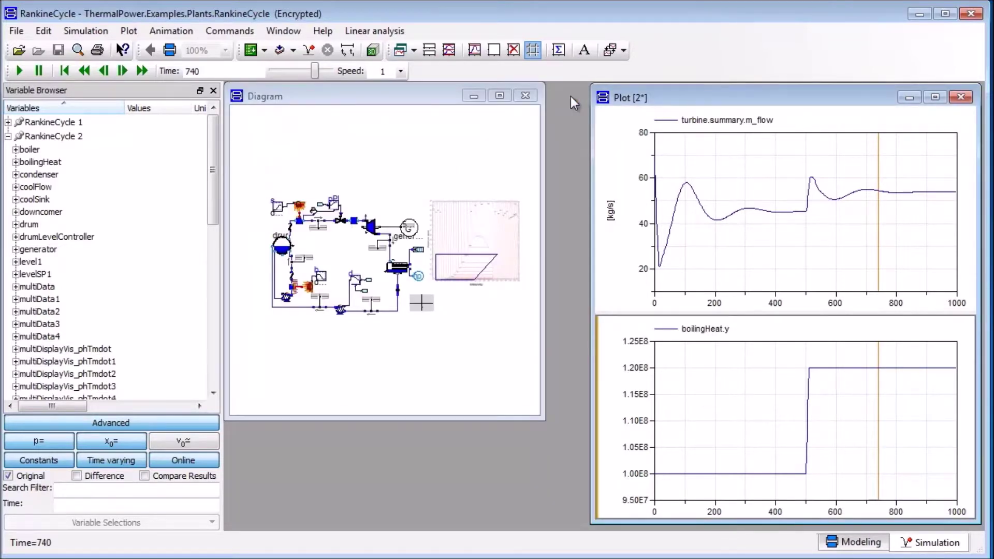
pyautogui.click(961, 98)
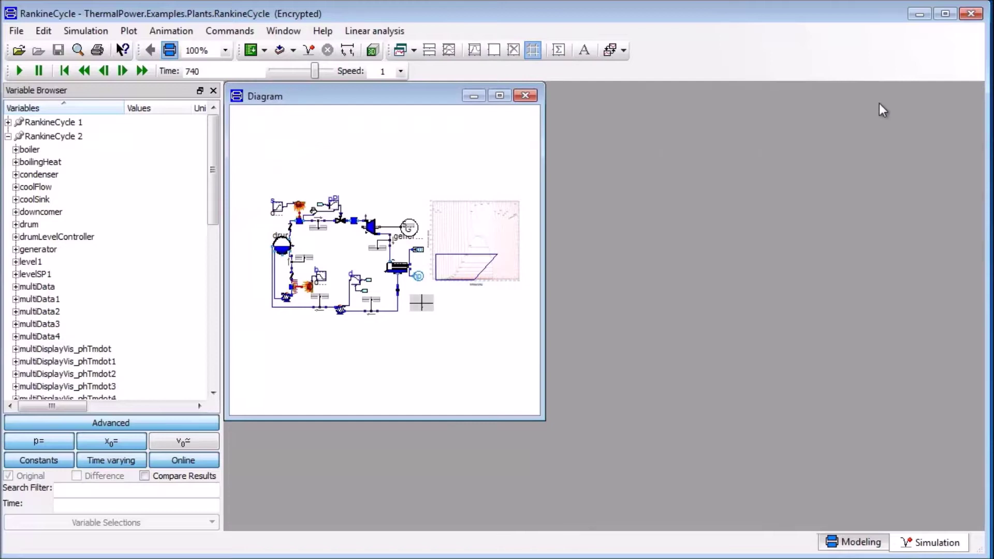
pyautogui.click(500, 96)
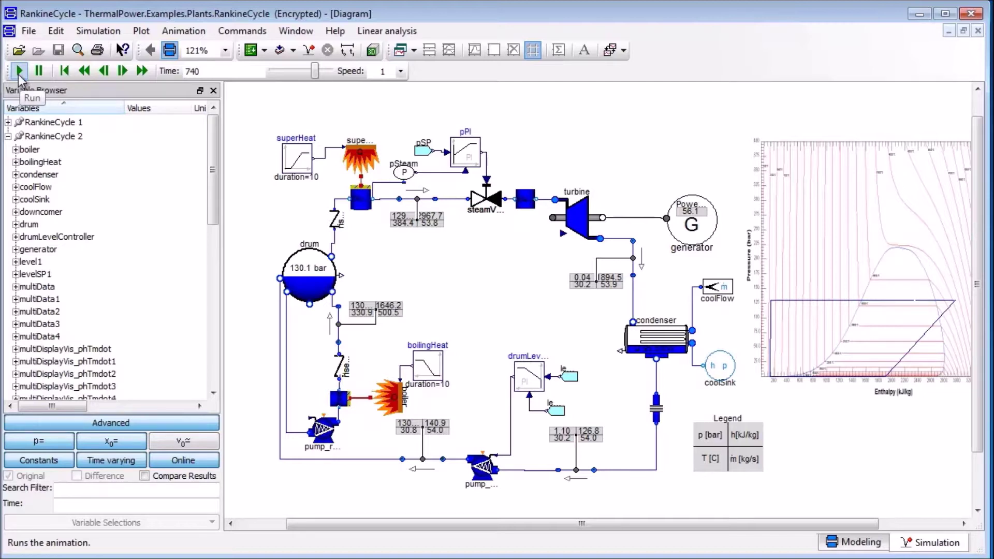
pyautogui.click(401, 71)
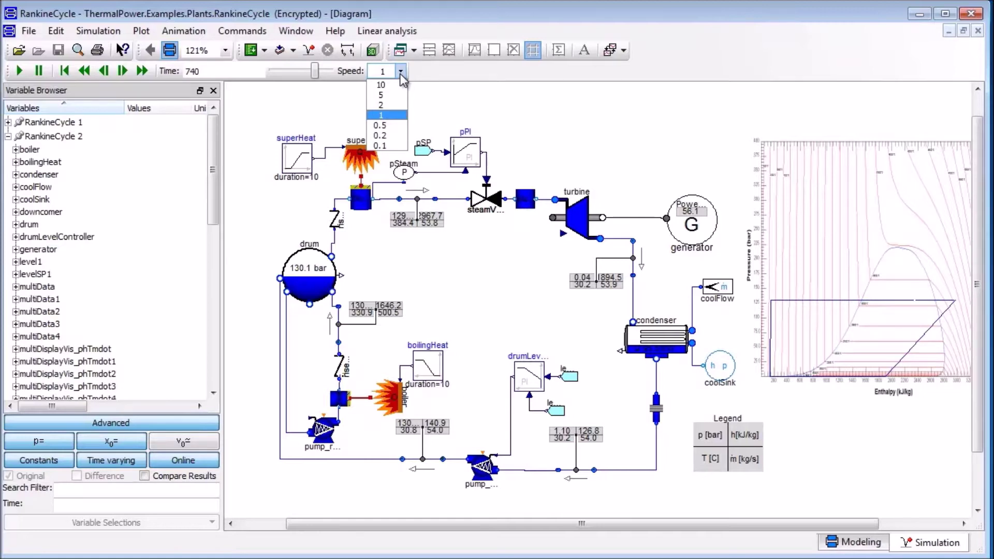
pyautogui.click(401, 74)
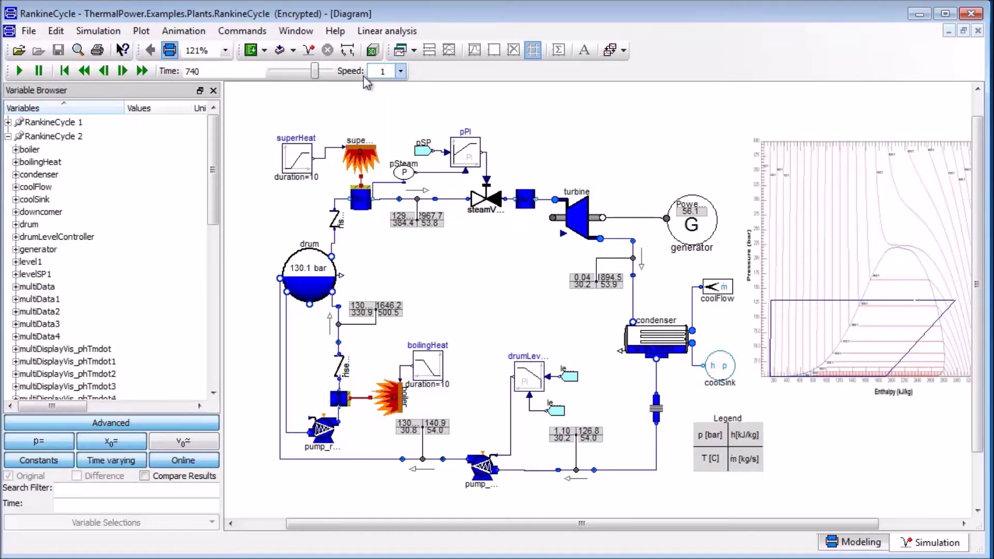
pyautogui.moveTo(315, 73)
pyautogui.mouseDown()
pyautogui.moveTo(291, 75)
pyautogui.moveTo(314, 72)
pyautogui.mouseUp()
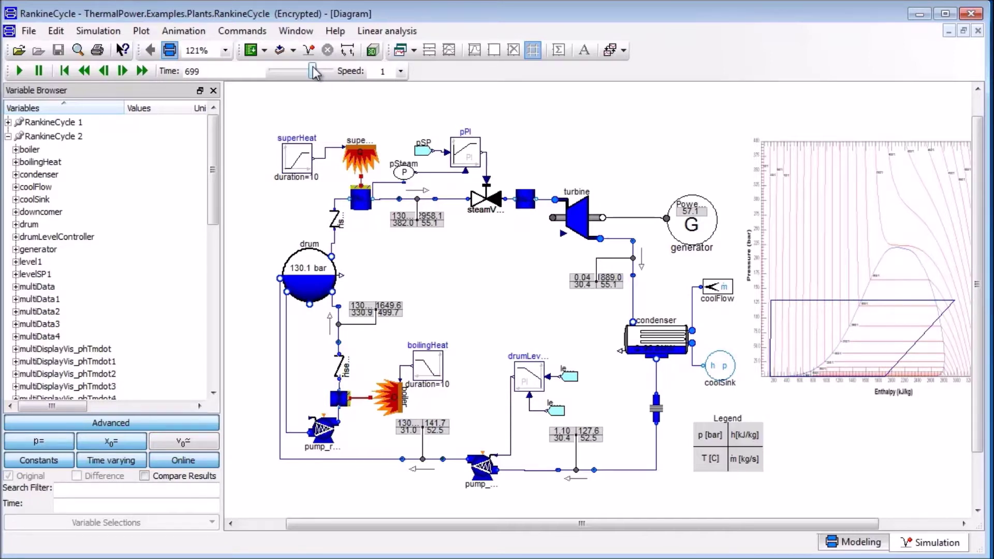
# - Translate the model, raise the boilingHeat offset to 1.1e+08, and re-simulate
pyautogui.click(283, 52)
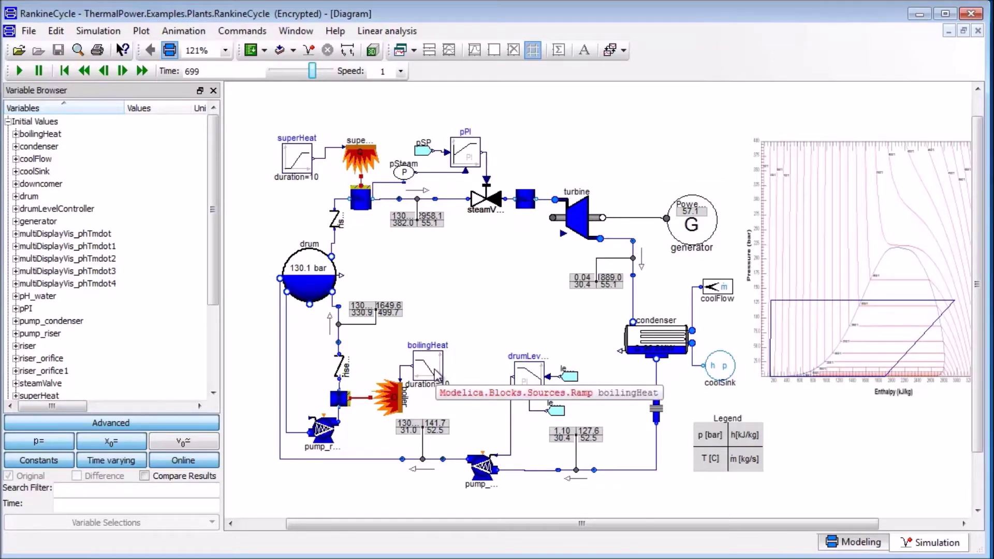
pyautogui.click(15, 135)
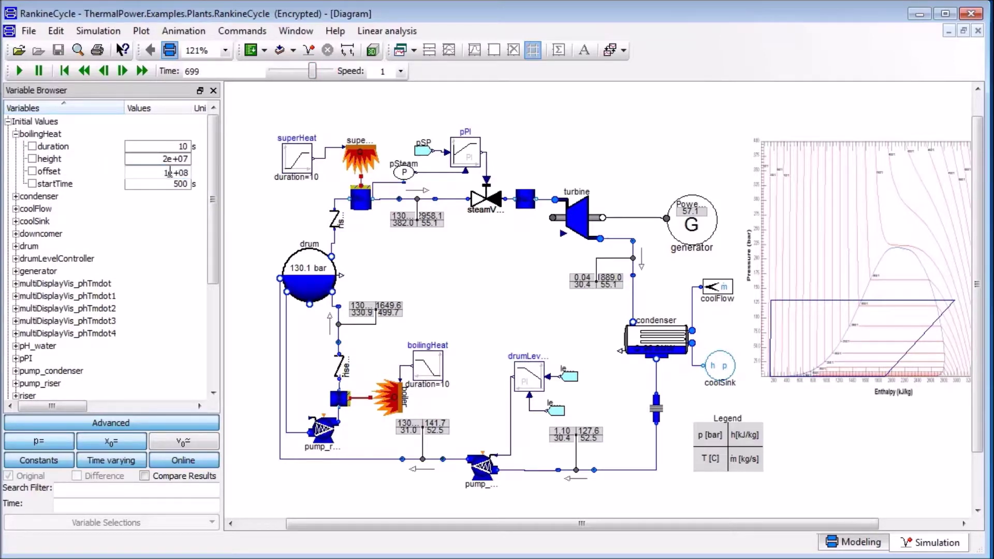
pyautogui.write('.1')
pyautogui.click(309, 51)
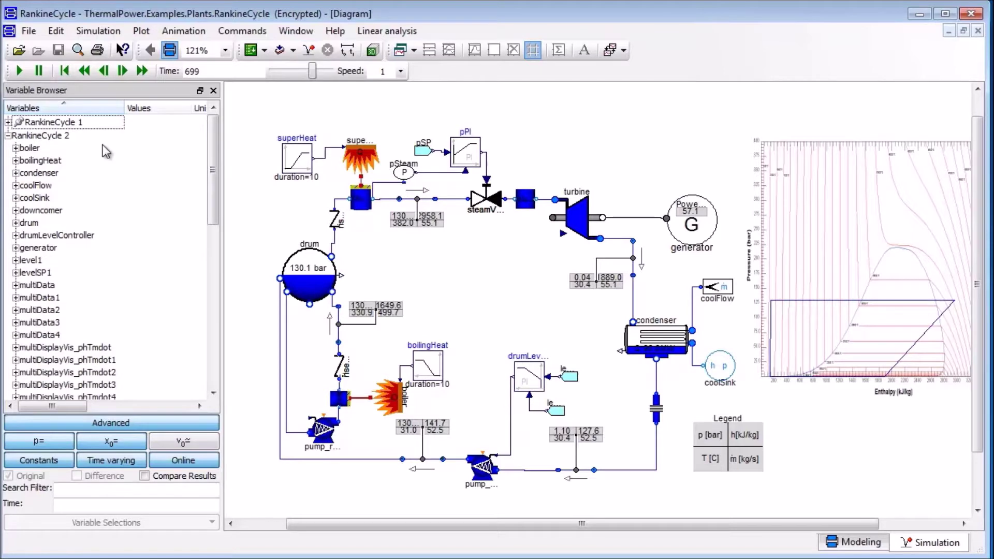
# - Enable Compare Results and filter the variable list by 'sum'
pyautogui.click(144, 477)
pyautogui.click(129, 493)
pyautogui.write('sum')
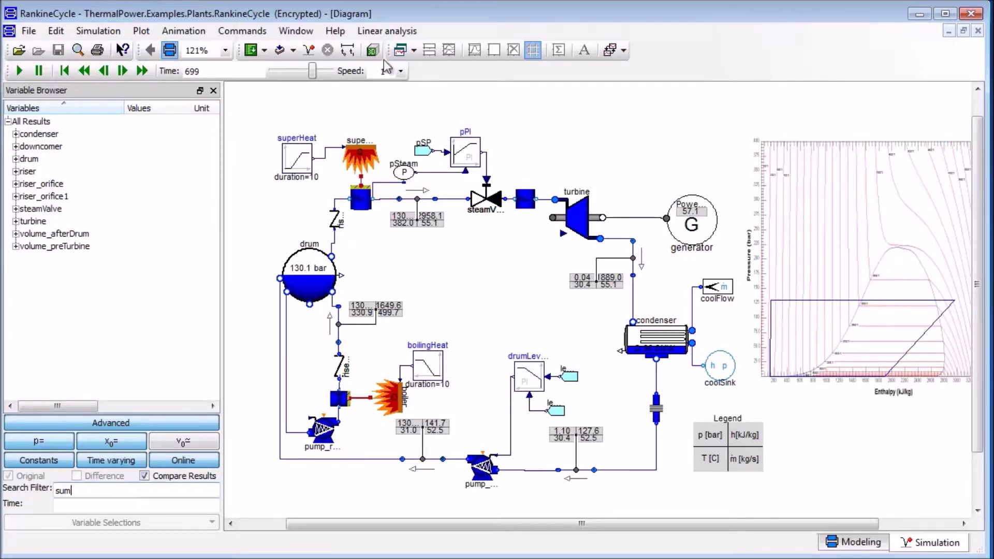
# - Plot turbine.summary.m_flow for both runs in a new plot window
pyautogui.click(400, 51)
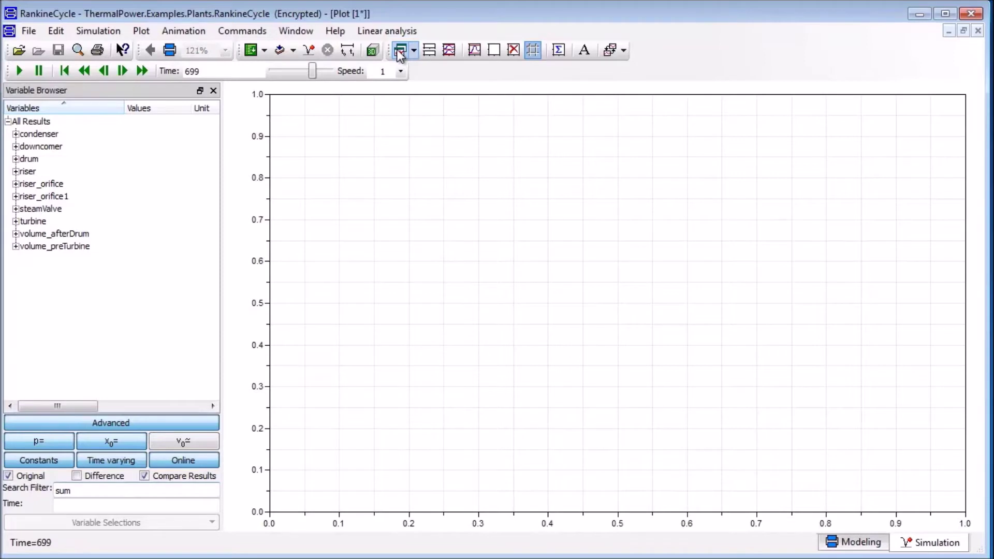
pyautogui.click(15, 221)
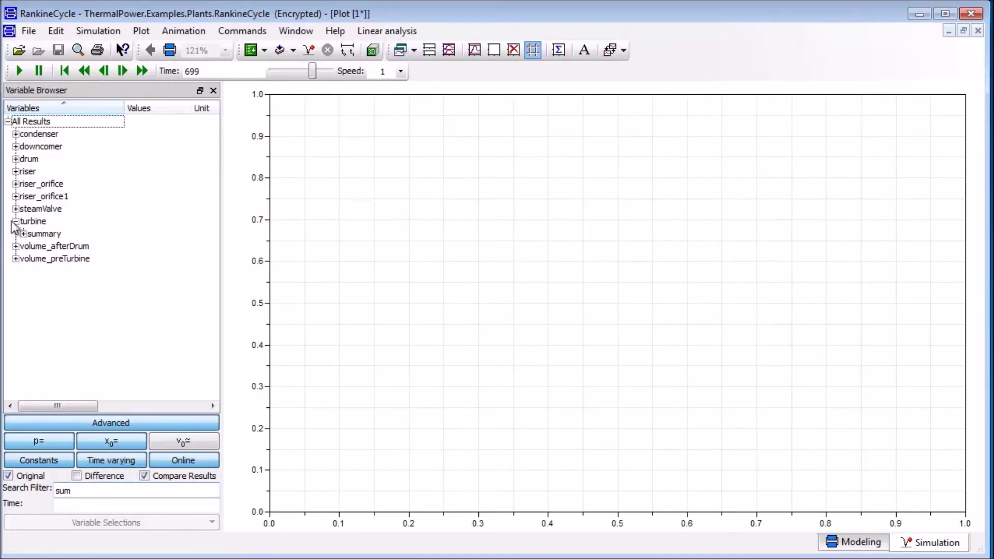
pyautogui.click(23, 233)
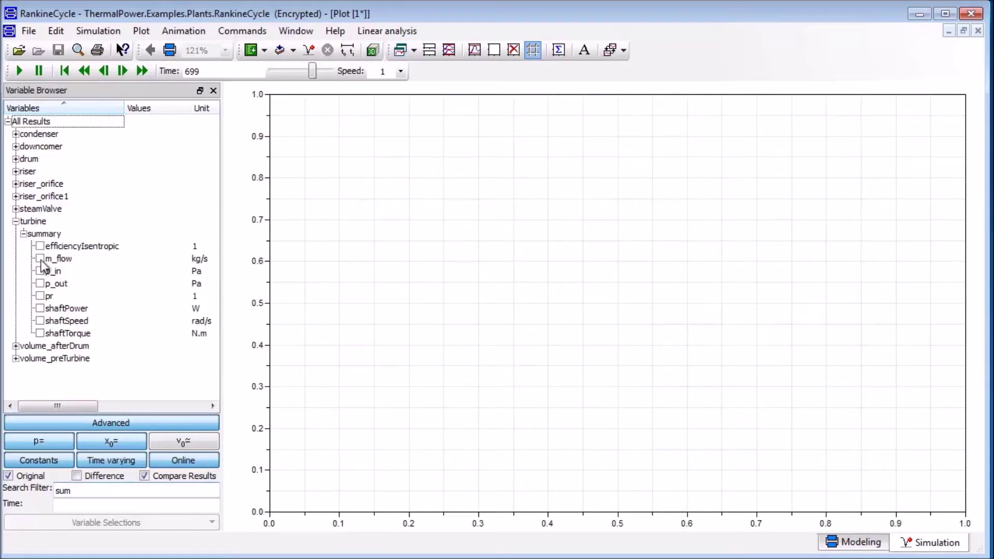
pyautogui.click(39, 259)
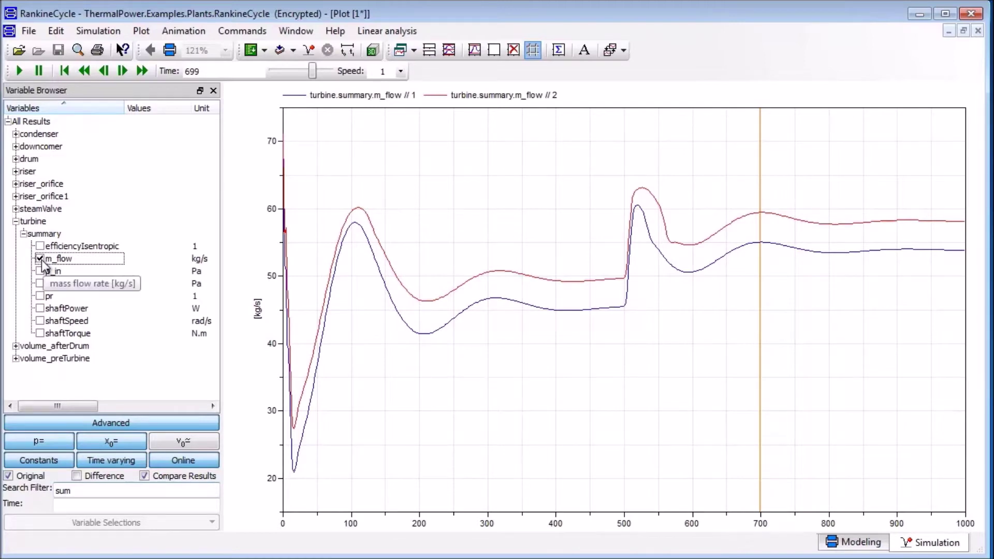